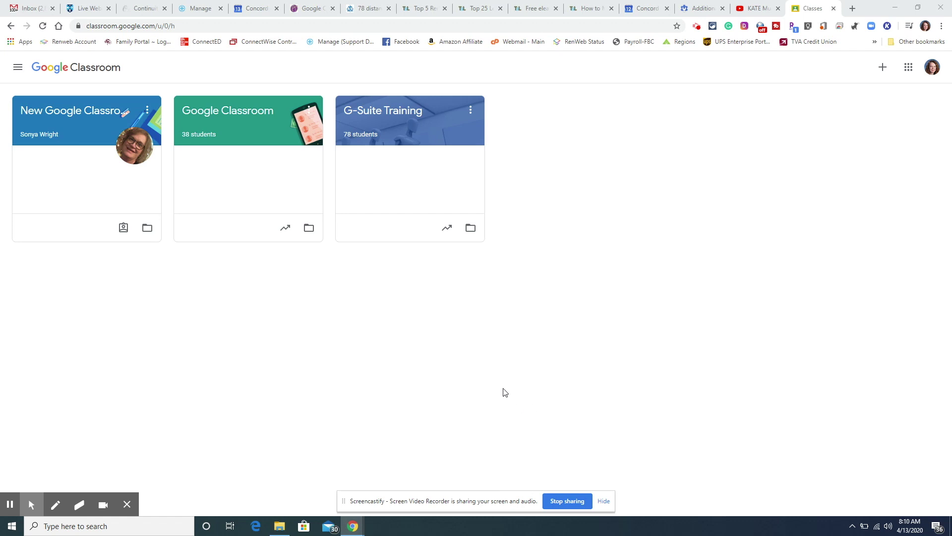
- Open the Google Classroom navigation drawer listing classes, calendar, to-do and settings
click(18, 68)
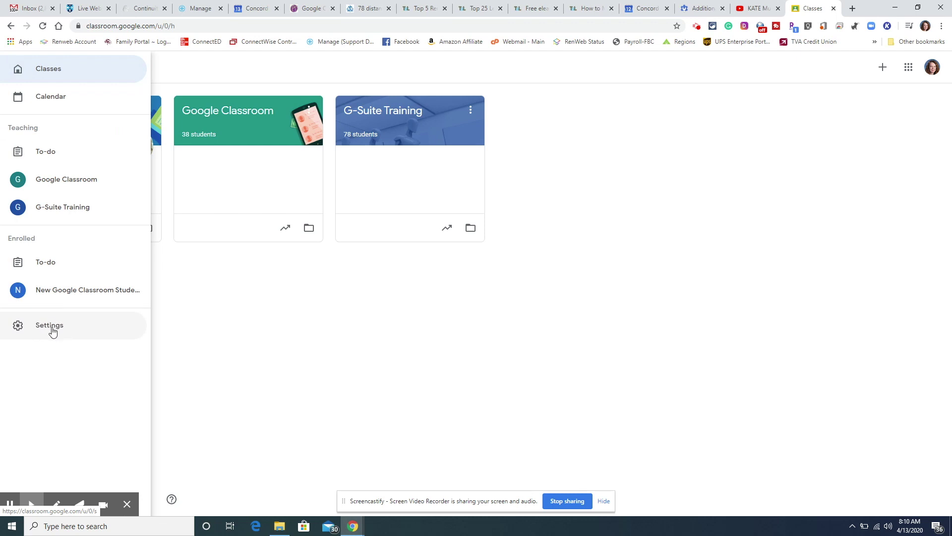
- Go to the Classroom Settings page showing profile and notification options
click(50, 327)
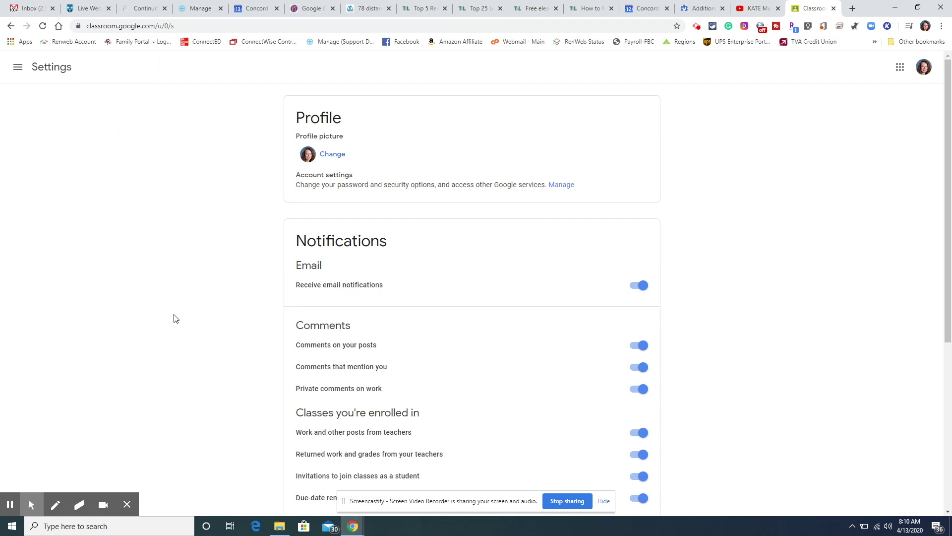
scroll(208, 297, down, 2)
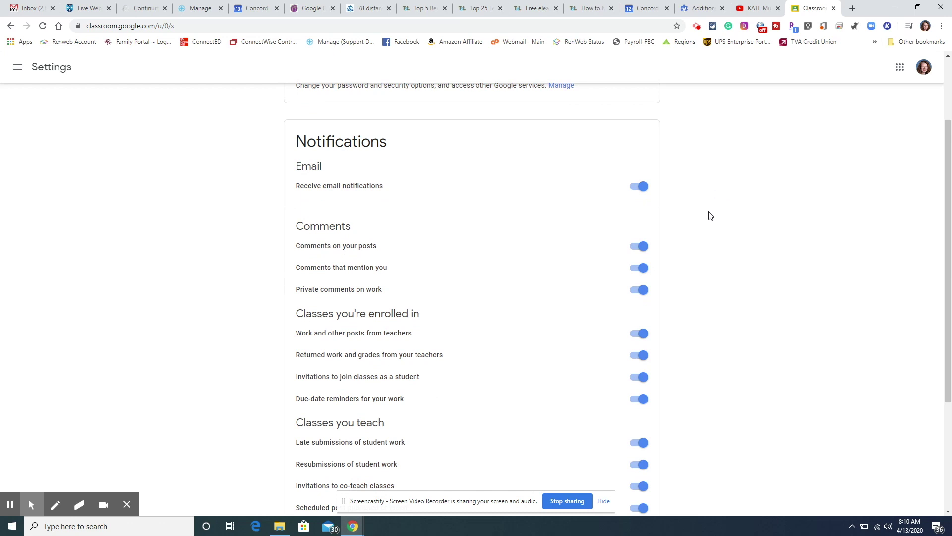
scroll(707, 218, down, 2)
scroll(707, 218, down, 1)
scroll(705, 217, up, 2)
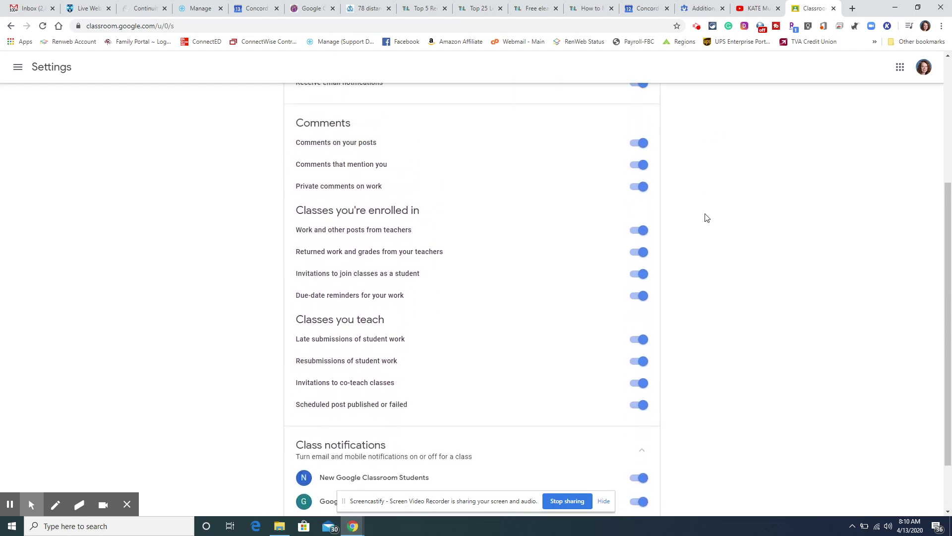
scroll(704, 217, up, 2)
scroll(704, 218, up, 1)
scroll(704, 217, down, 2)
scroll(704, 217, down, 2)
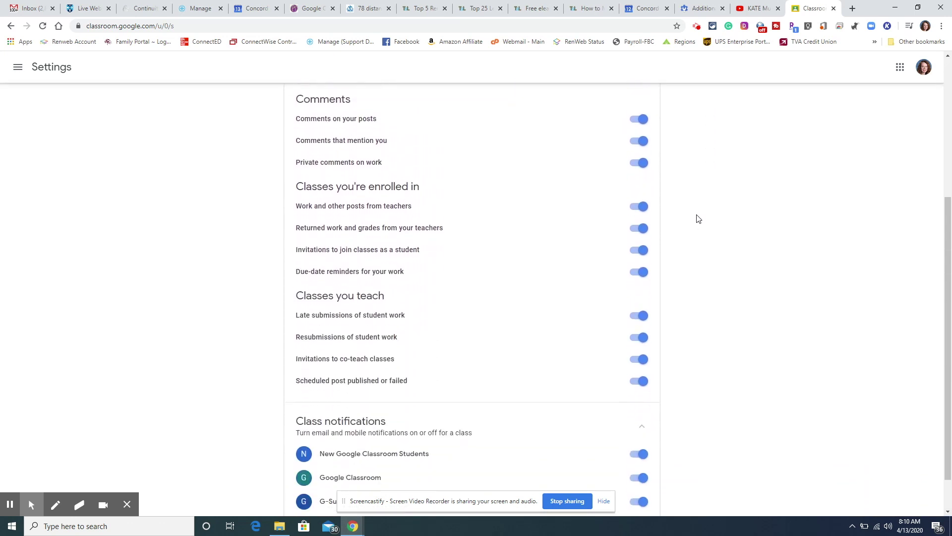
scroll(699, 223, down, 2)
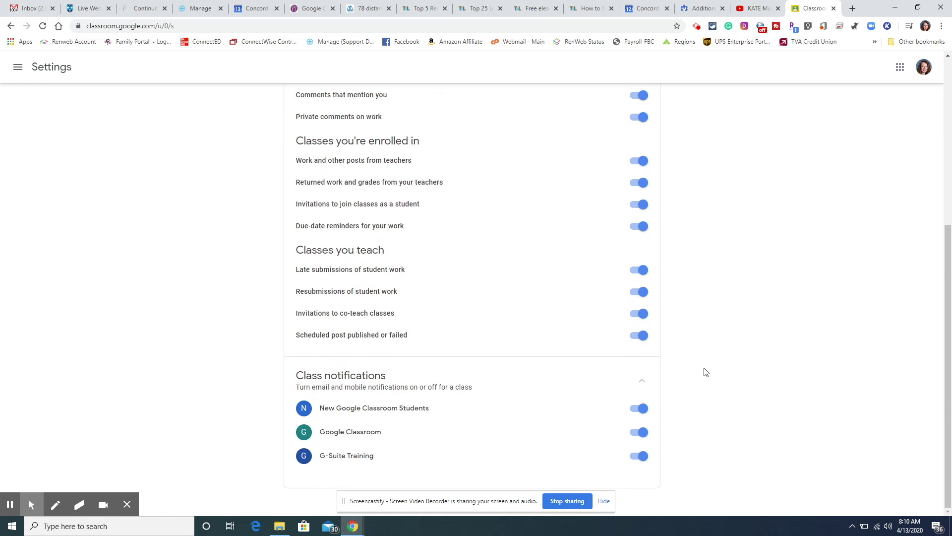
scroll(705, 373, up, 3)
scroll(705, 373, up, 2)
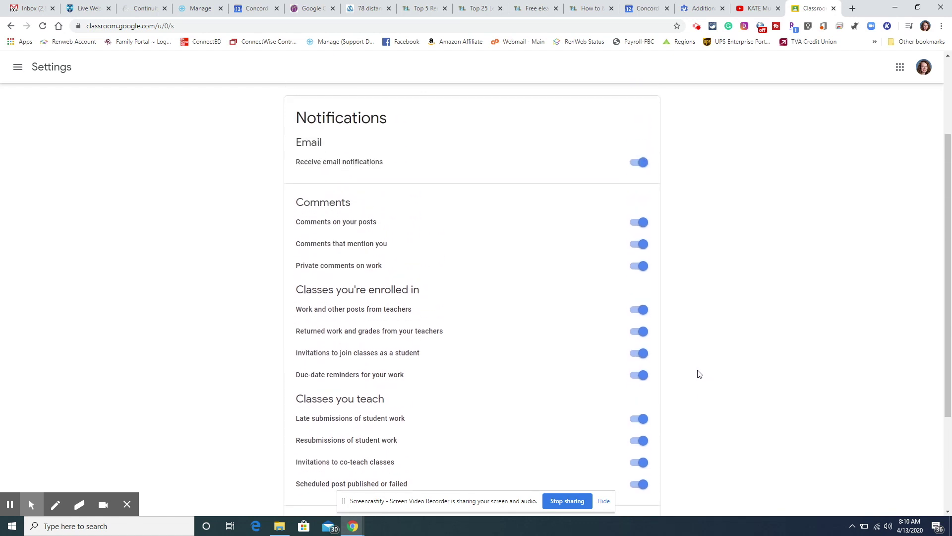
scroll(697, 325, up, 2)
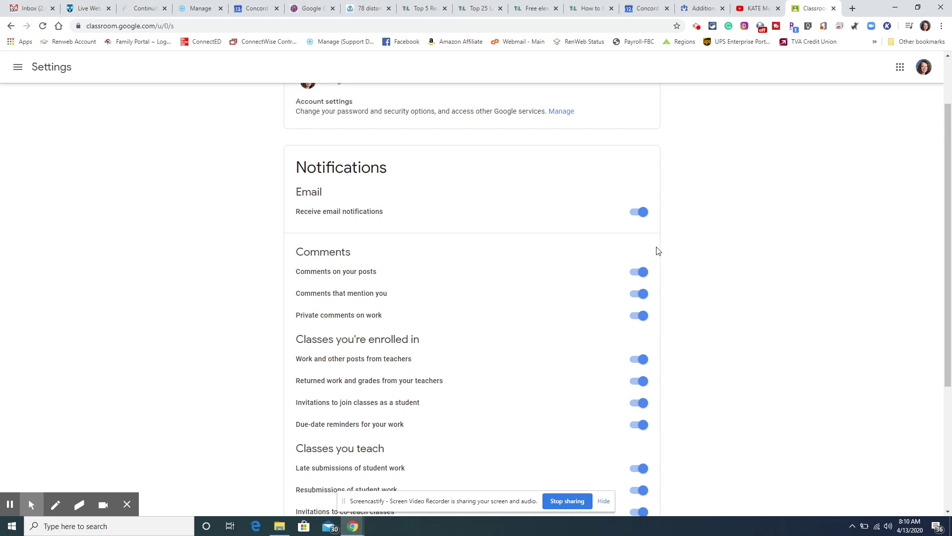
- Switch off the 'Receive email notifications' master toggle
click(641, 211)
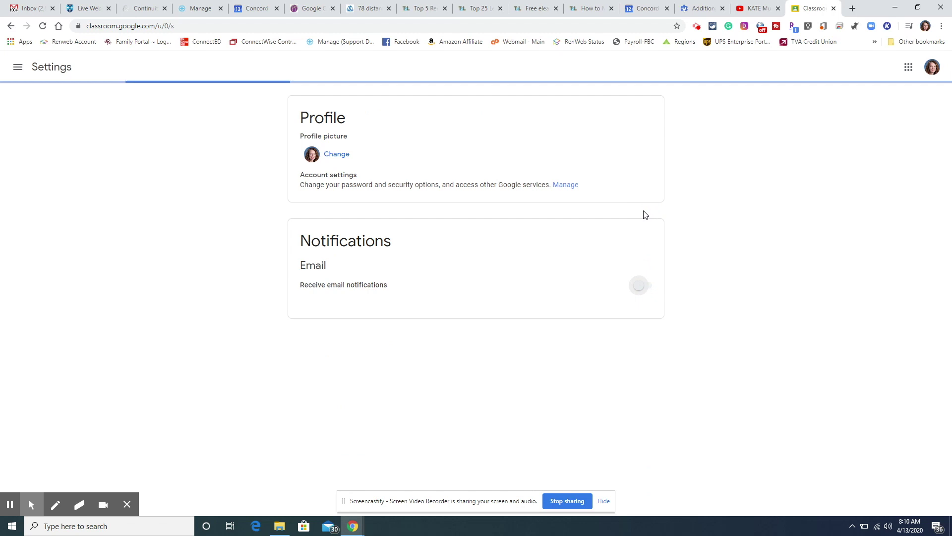